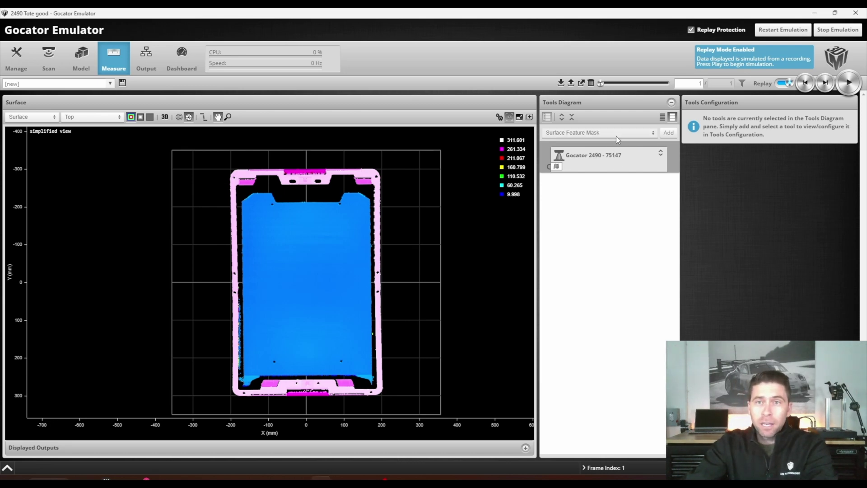
# Open the tool type dropdown on the Measure page showing the 2490 Tote scan.
pyautogui.click(632, 132)
# Add a Surface Bounding Box Advanced tool and show its Features list.
pyautogui.click(601, 190)
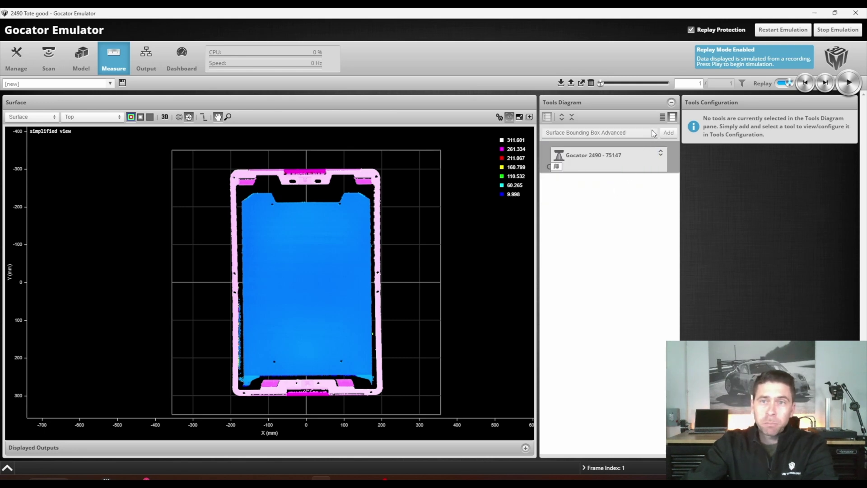
pyautogui.click(669, 133)
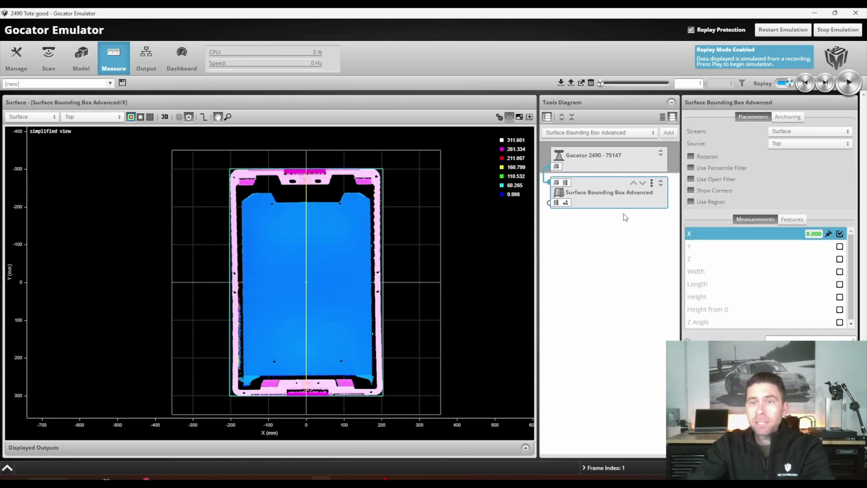
pyautogui.click(793, 219)
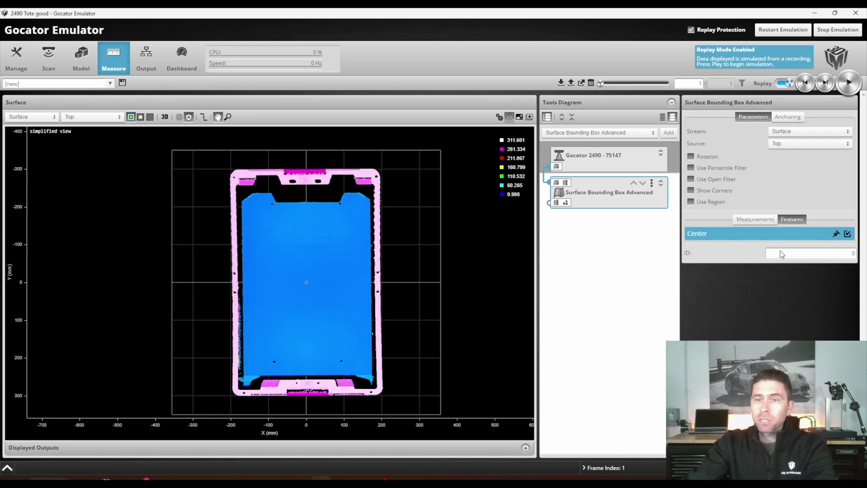
pyautogui.moveTo(442, 229); pyautogui.dragTo(439, 228)
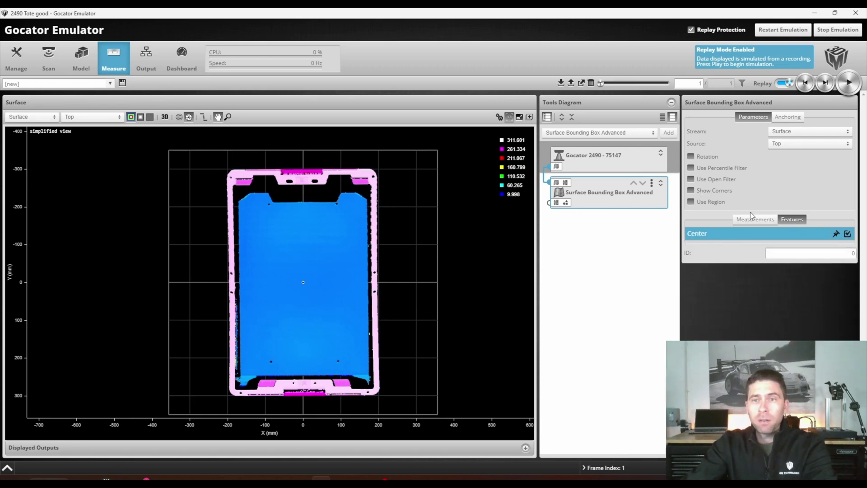
# Turn on Show Corners and enable the Corner 1, 2, 3 and 4 feature outputs.
pyautogui.click(705, 188)
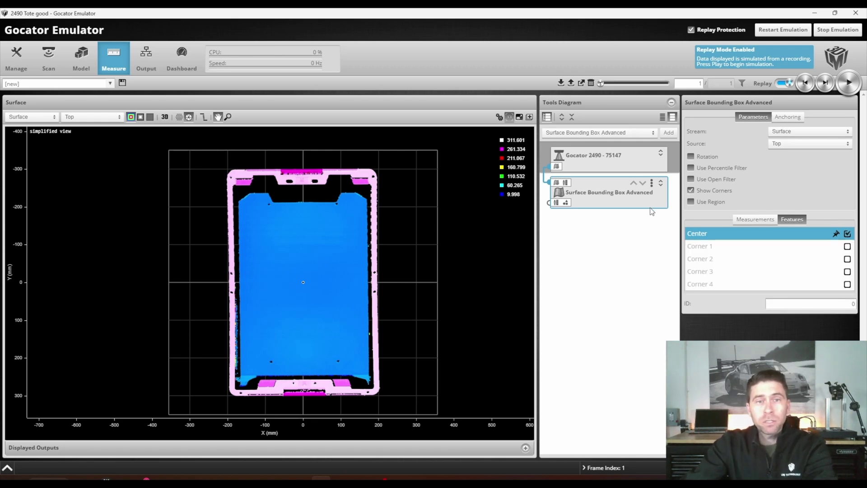
pyautogui.click(848, 246)
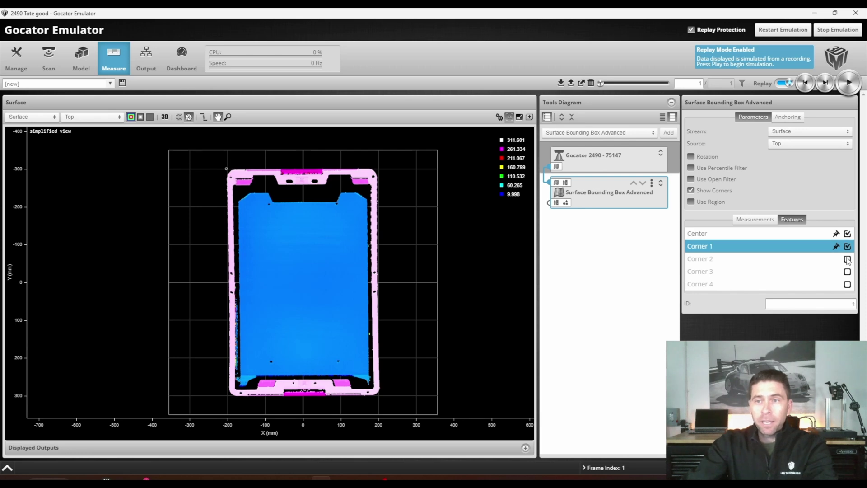
pyautogui.click(848, 258)
pyautogui.click(848, 272)
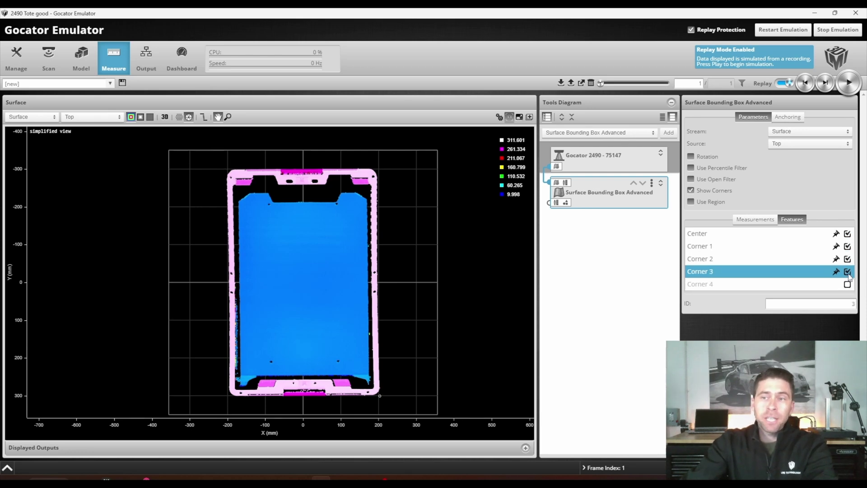
pyautogui.click(848, 285)
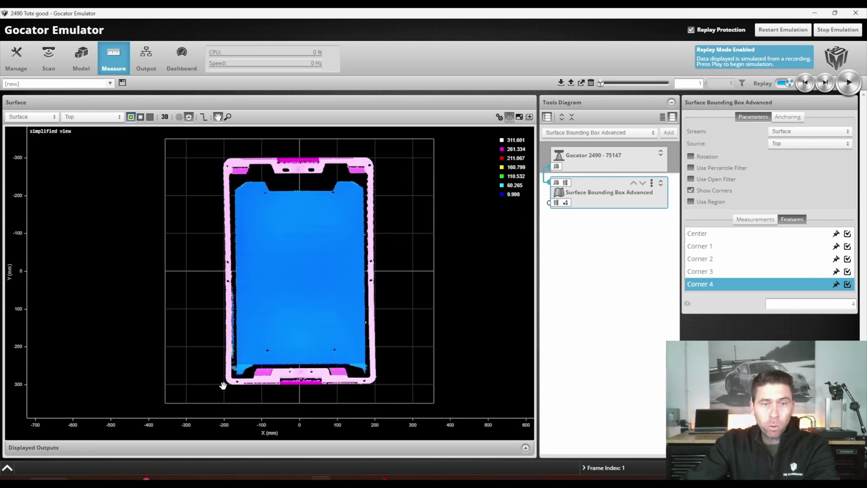
pyautogui.scroll(-2, 449, 279)
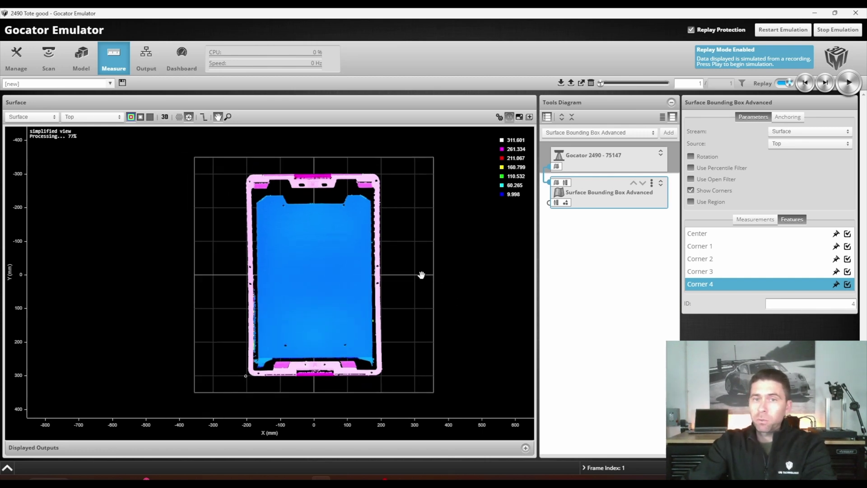
pyautogui.click(605, 133)
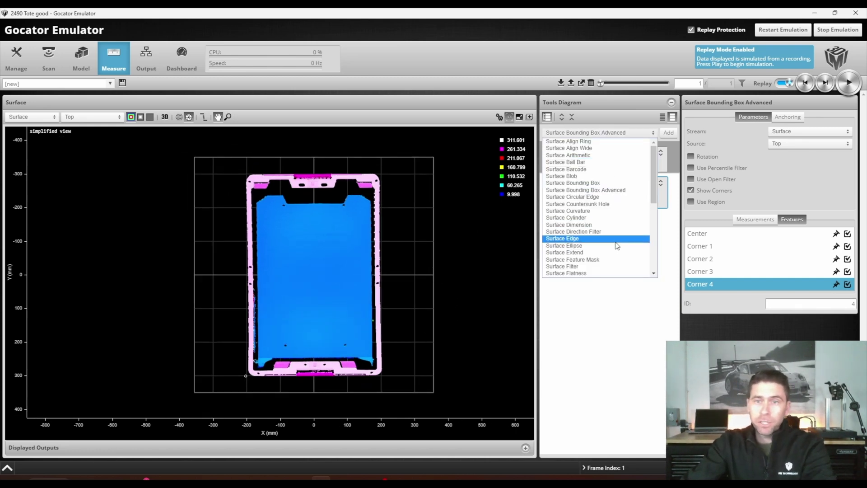
# Add a Surface Feature Mask tool and set its polygon to 4 points.
pyautogui.click(611, 260)
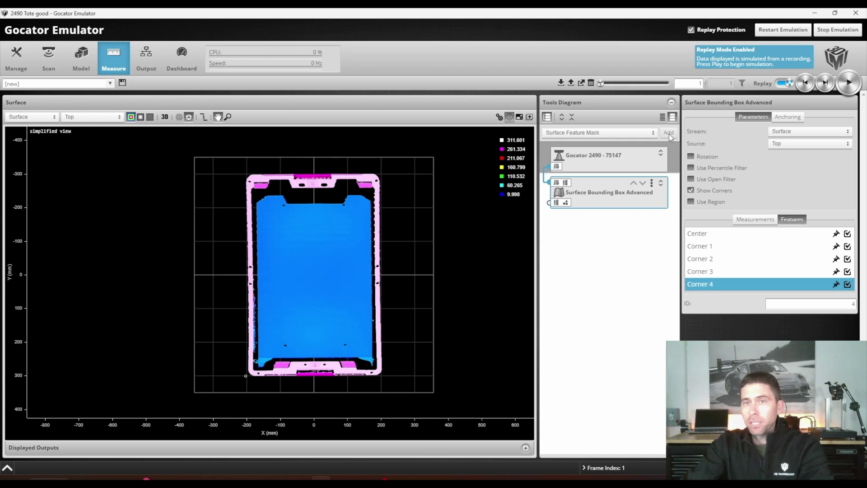
pyautogui.click(669, 132)
pyautogui.moveTo(419, 250); pyautogui.dragTo(407, 219)
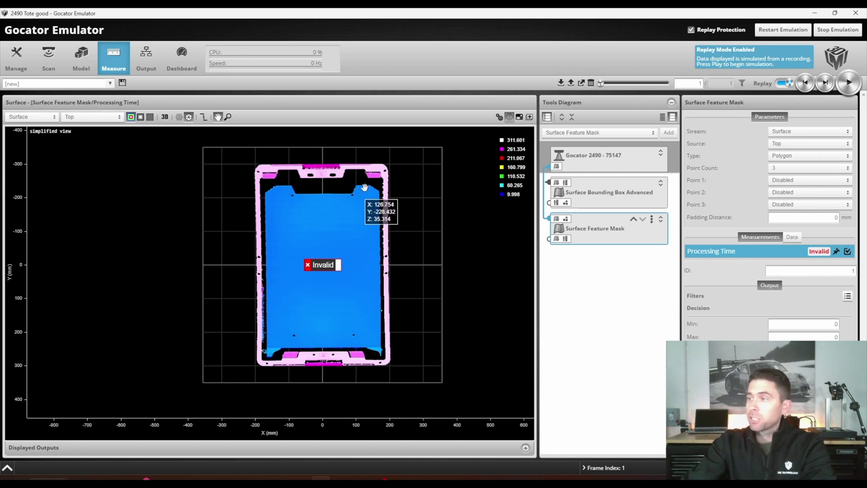
pyautogui.moveTo(408, 195); pyautogui.dragTo(397, 200)
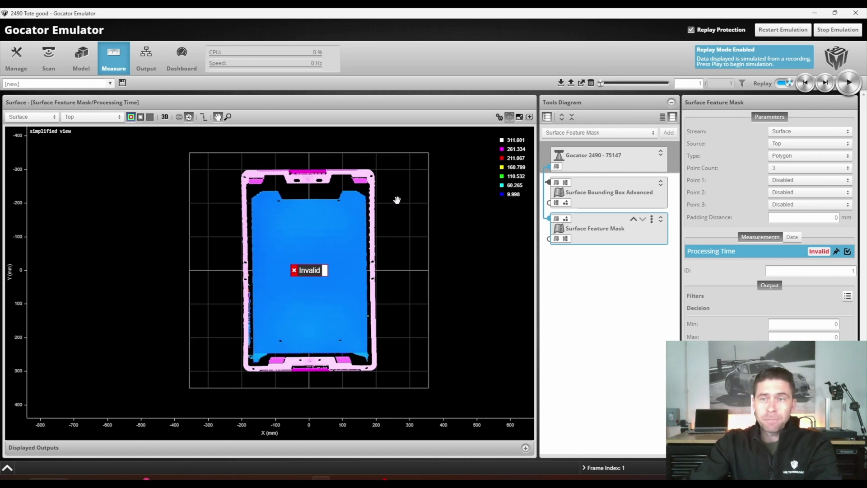
pyautogui.click(807, 171)
pyautogui.click(802, 185)
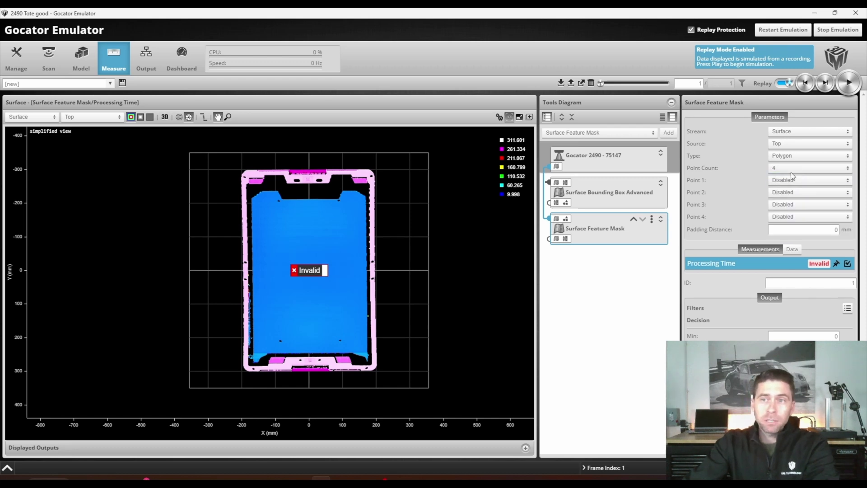
# Anchor mask Points 1–4 to bounding box Corners 1–4.
pyautogui.click(805, 181)
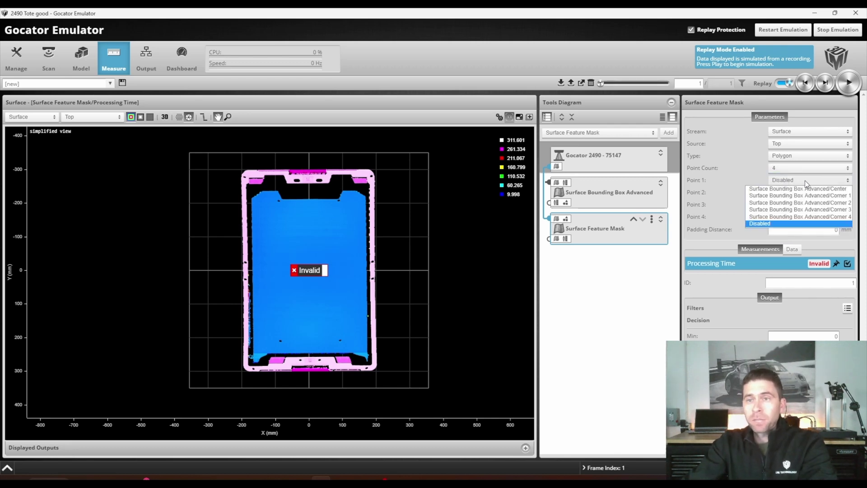
pyautogui.click(809, 197)
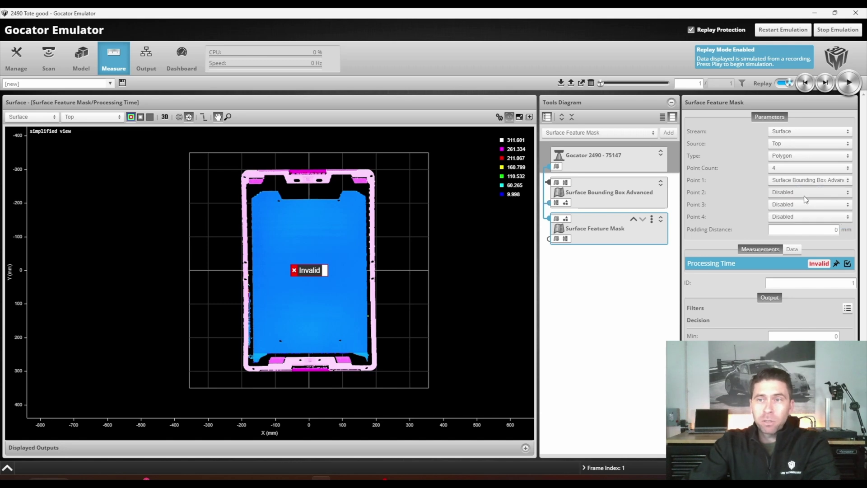
pyautogui.click(808, 192)
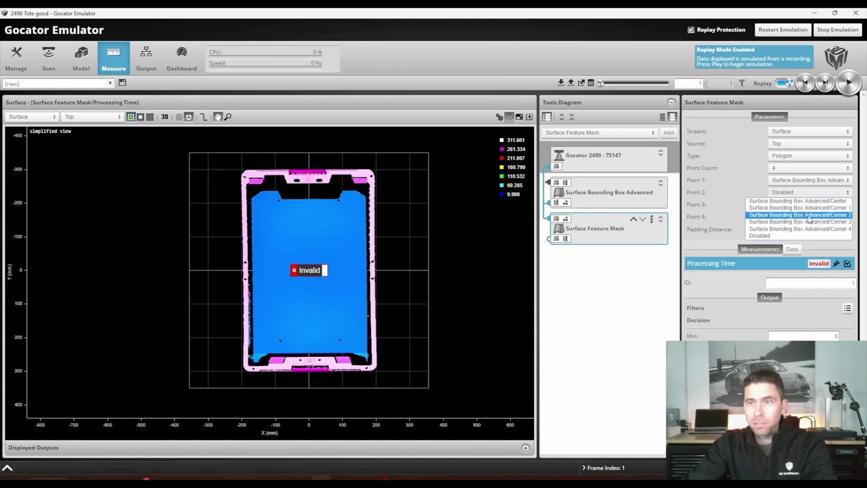
pyautogui.click(807, 216)
pyautogui.click(813, 205)
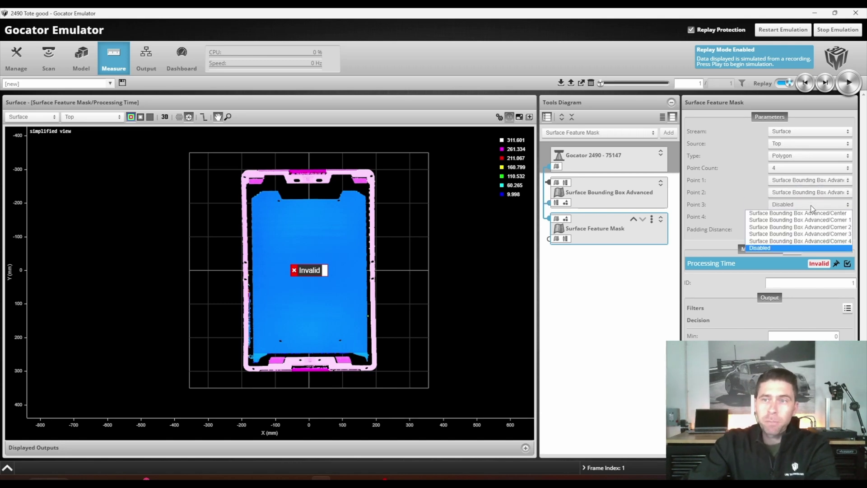
pyautogui.click(809, 234)
pyautogui.click(809, 217)
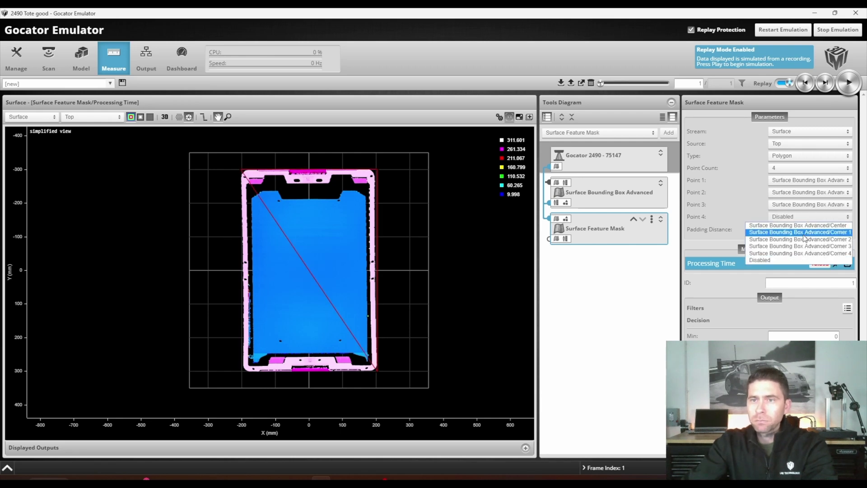
pyautogui.click(806, 253)
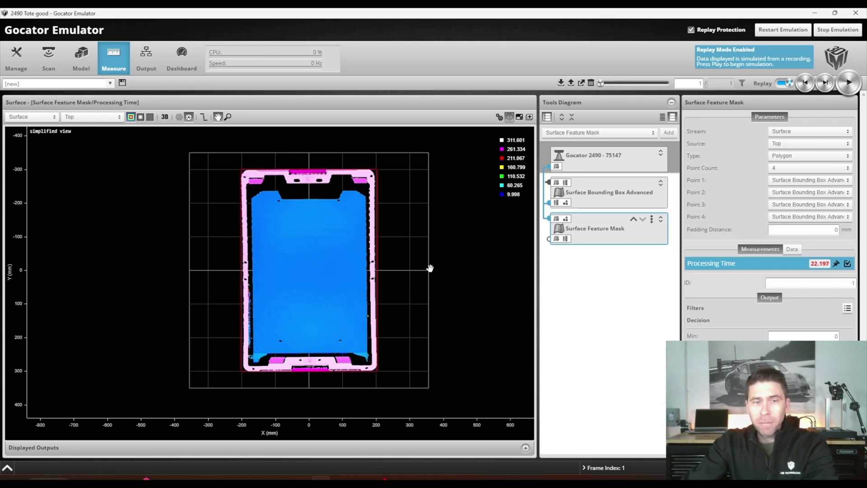
pyautogui.moveTo(386, 180); pyautogui.dragTo(371, 190)
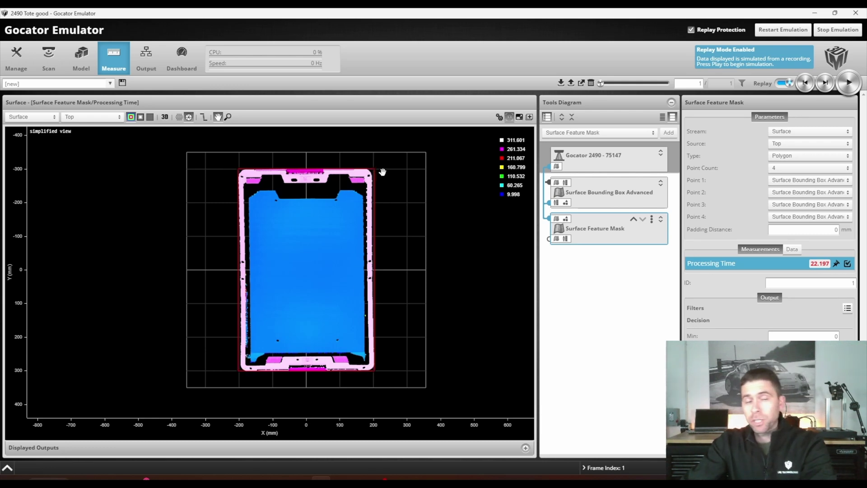
# Set the feature mask's Padding Distance to -45 mm.
pyautogui.moveTo(387, 182); pyautogui.dragTo(393, 181)
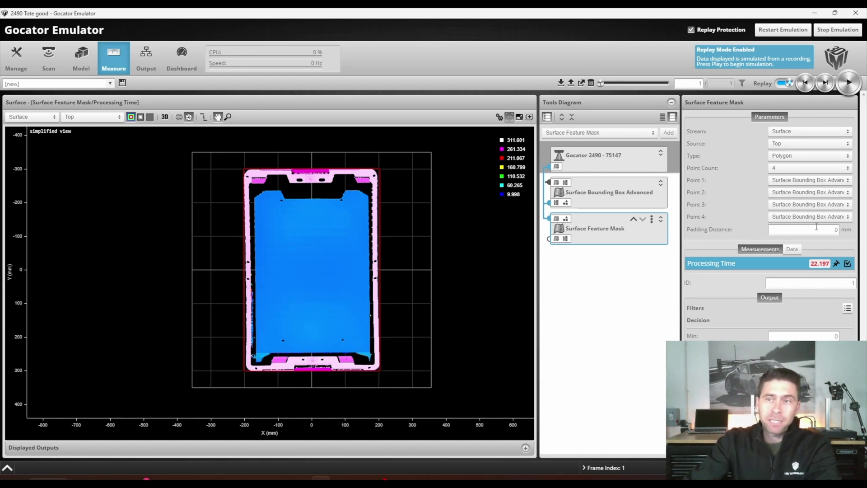
pyautogui.doubleClick(836, 229)
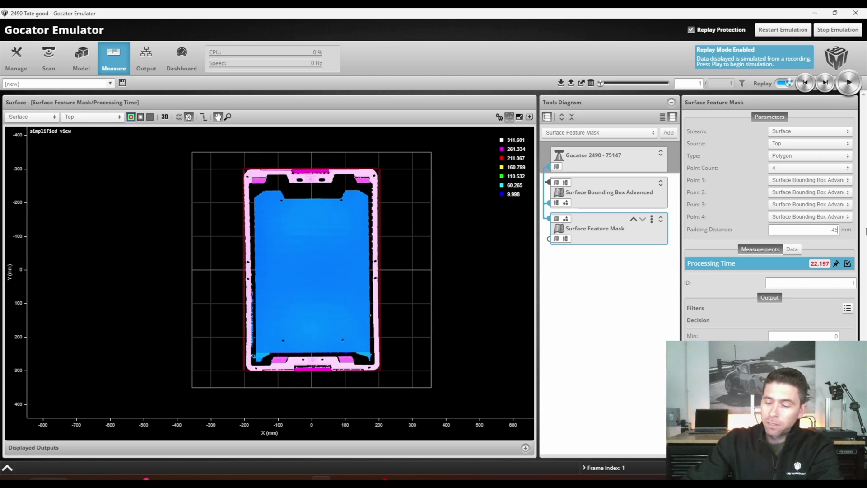
pyautogui.press('Return')
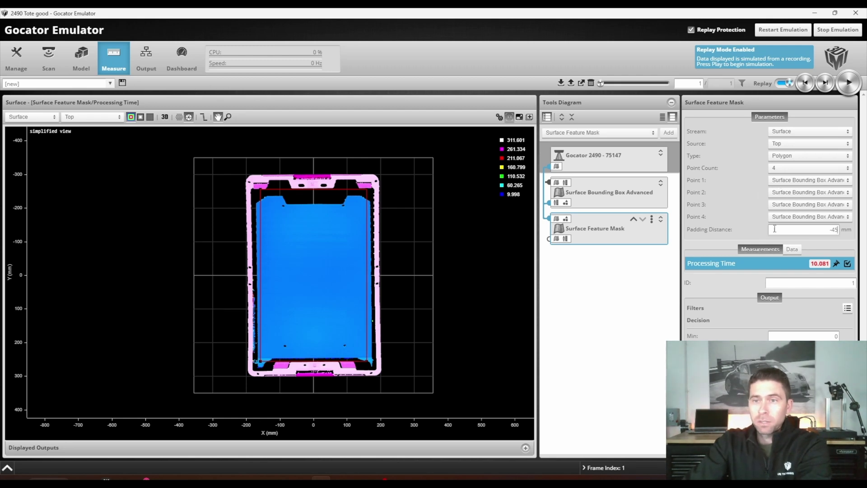
# View the mask's cropped output surface in 3D, orbiting it from two angles.
pyautogui.click(794, 249)
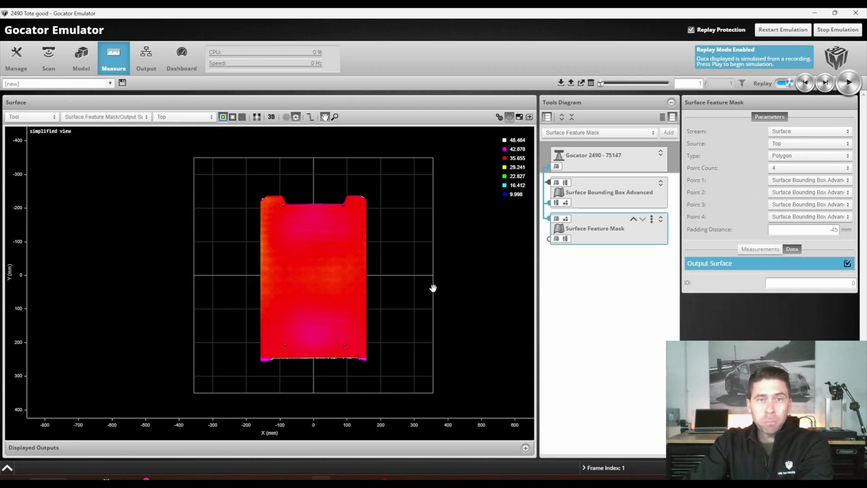
pyautogui.click(271, 117)
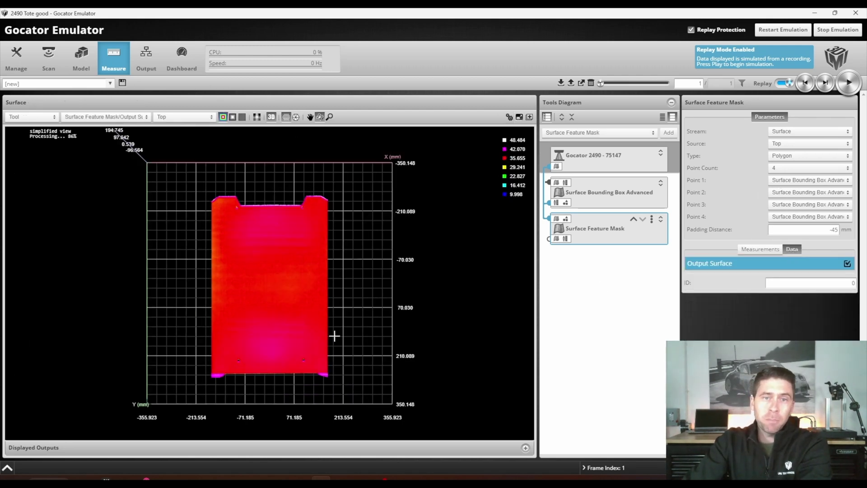
pyautogui.moveTo(333, 333); pyautogui.dragTo(424, 216)
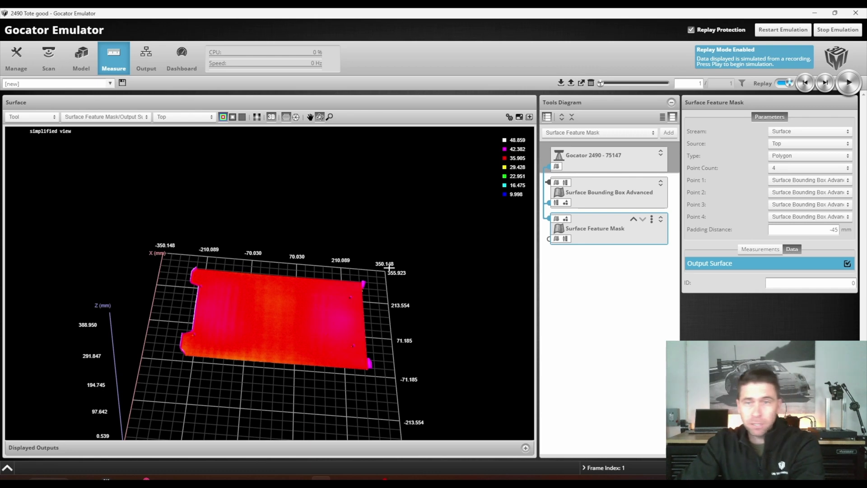
pyautogui.moveTo(389, 268); pyautogui.dragTo(411, 248)
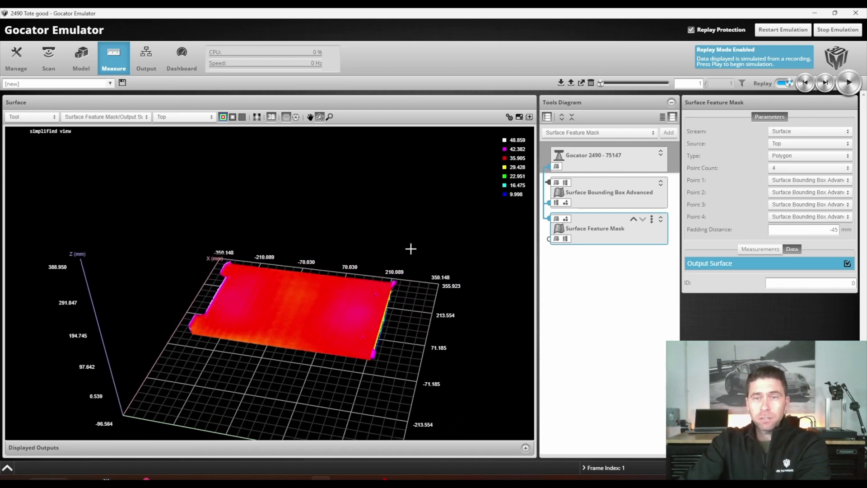
pyautogui.click(672, 102)
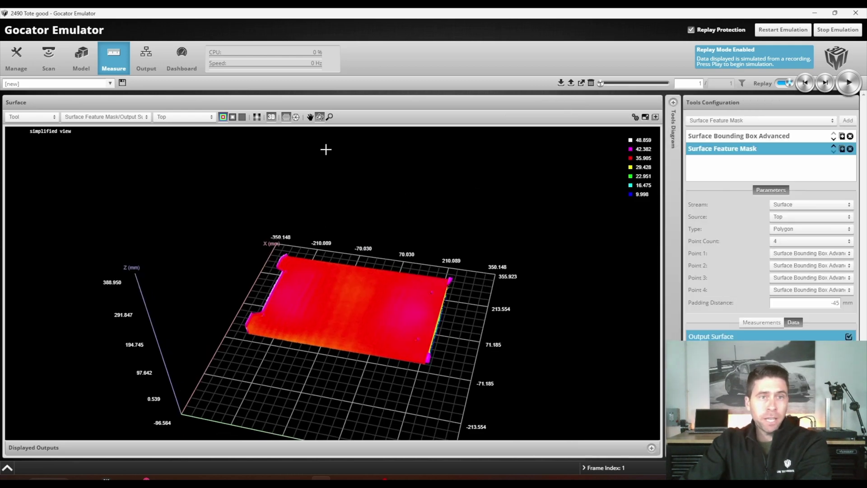
pyautogui.click(149, 61)
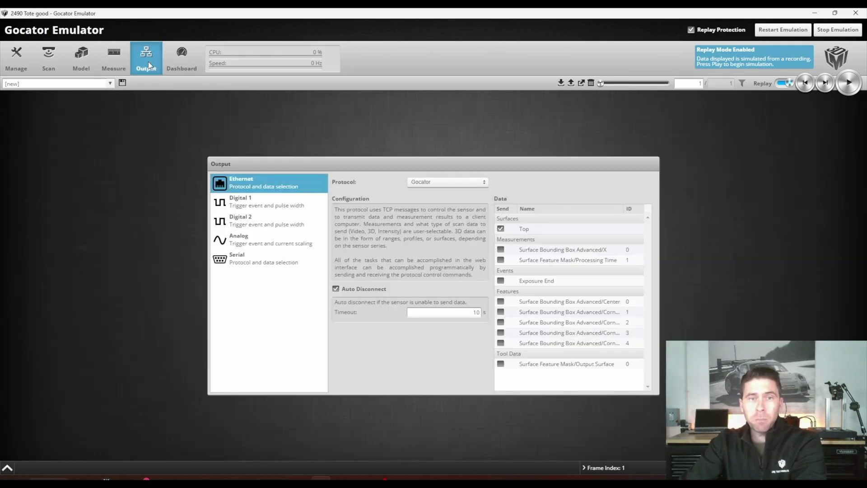
# Set Digital 1's Trigger Event to Part Detection.
pyautogui.click(286, 207)
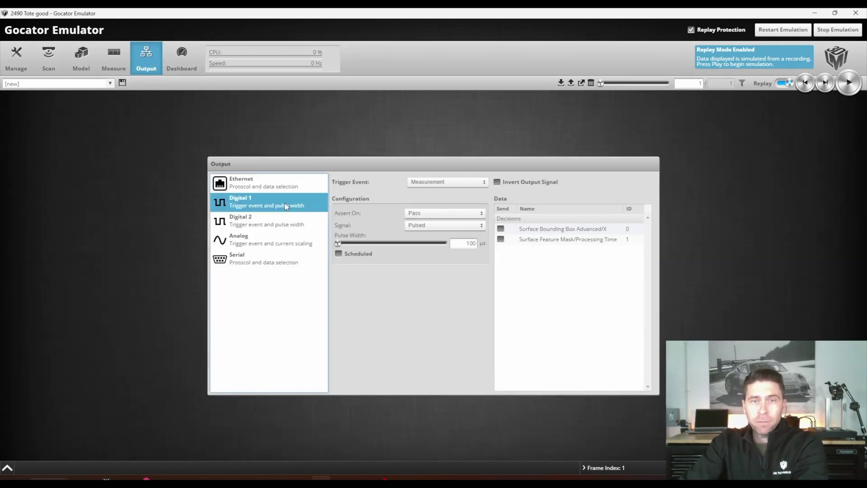
pyautogui.click(447, 182)
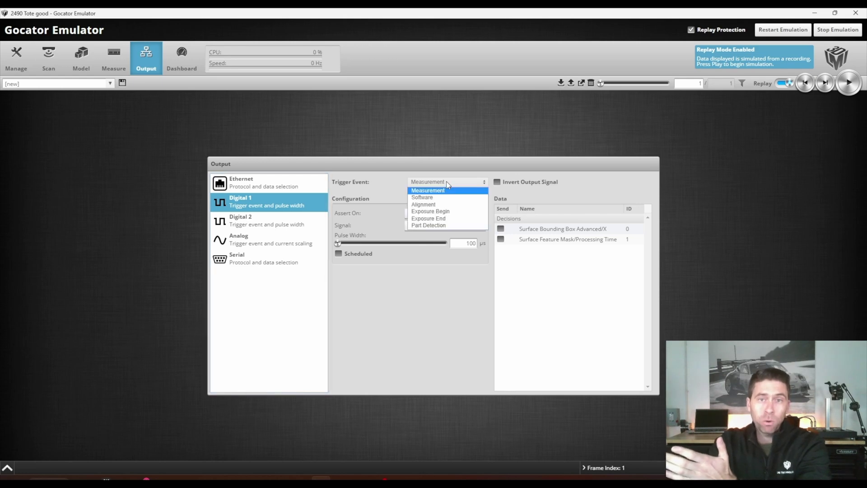
pyautogui.click(440, 226)
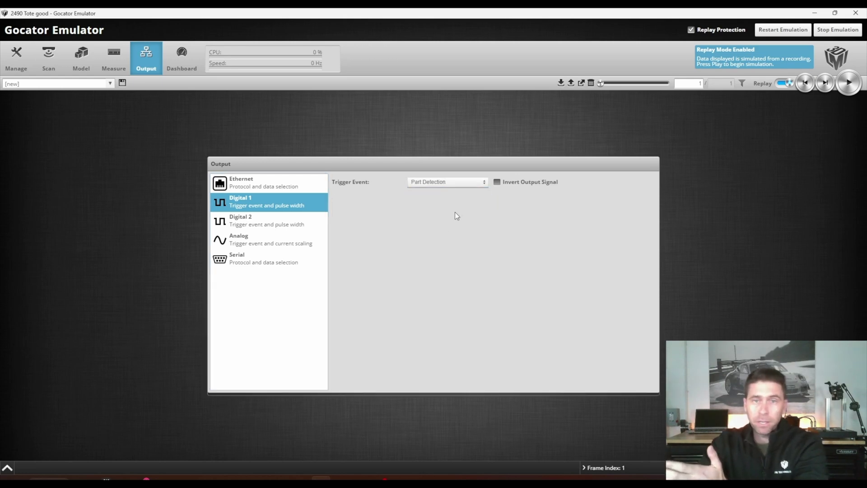